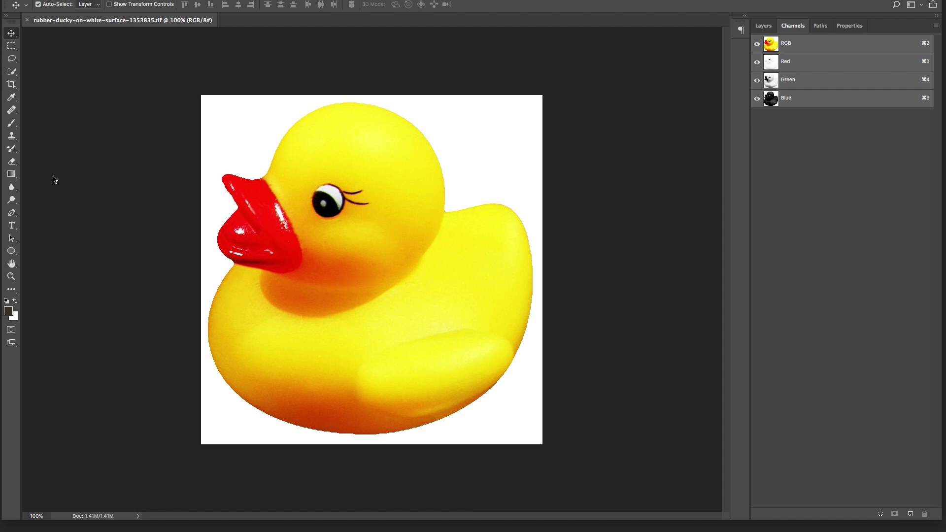
Trace a rough Lasso selection around the duck, discard it, and switch to the Polygonal Lasso Tool.
left_click(11, 59)
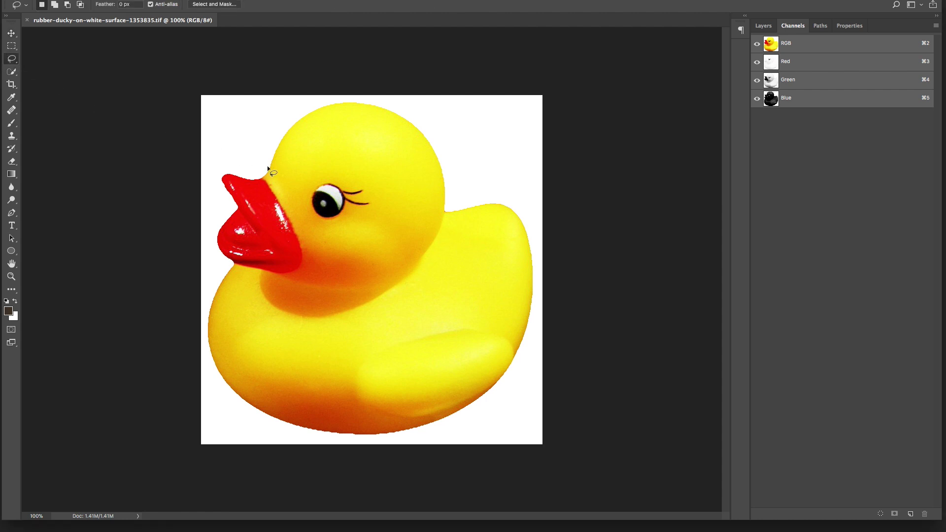
mouse_move(268, 168)
left_mouse_down()
mouse_move(308, 115)
mouse_move(376, 104)
mouse_move(432, 143)
mouse_move(446, 214)
mouse_move(507, 209)
mouse_move(523, 246)
left_mouse_up()
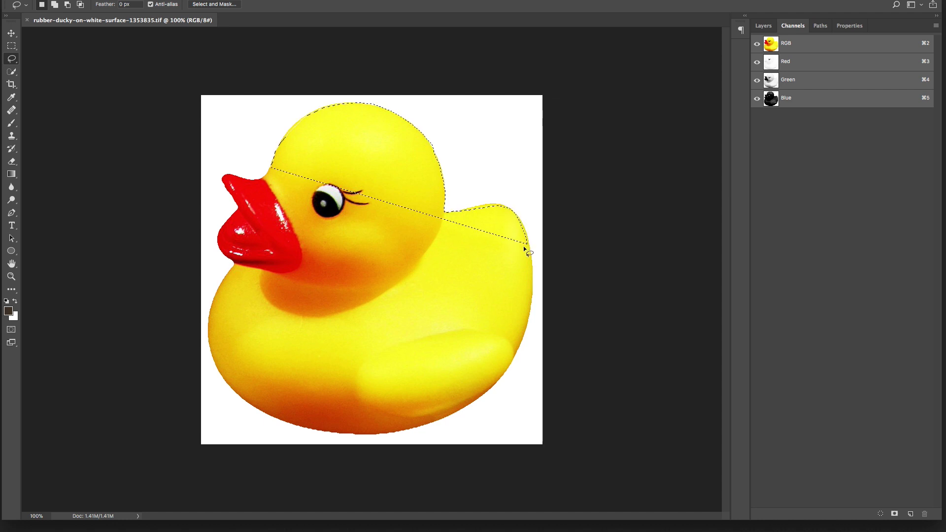
left_click(523, 246)
left_click_drag(14, 61, 31, 67)
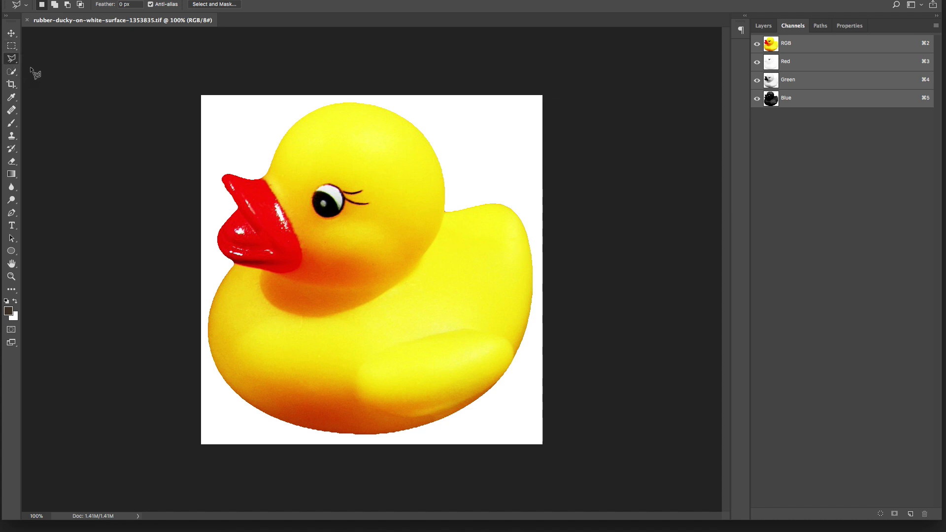
left_click(278, 149)
left_click(308, 116)
left_click(317, 112)
left_click(441, 172)
left_click(444, 191)
left_click(444, 205)
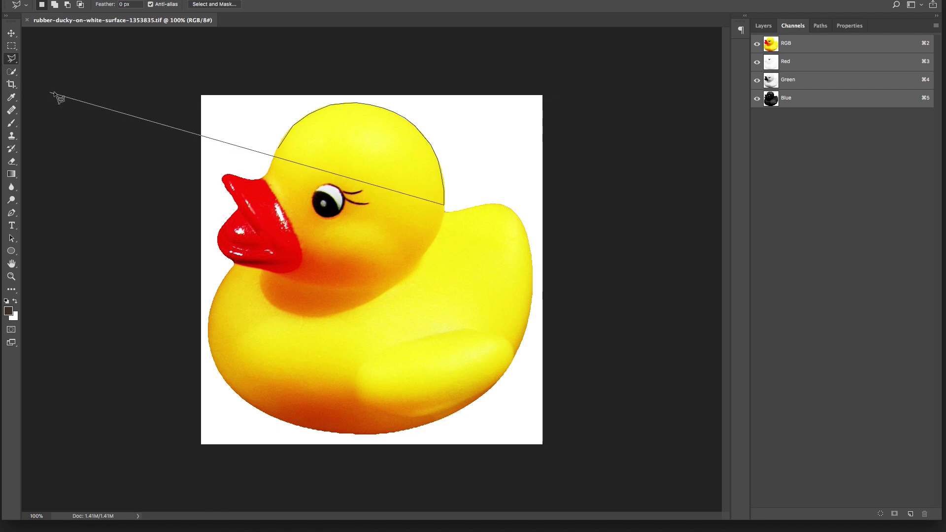
left_click(279, 149)
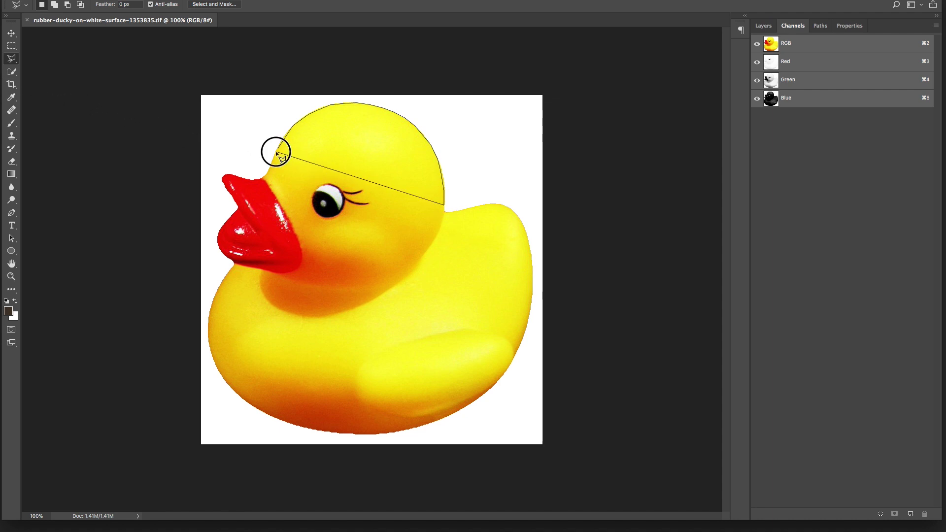
key("super+d")
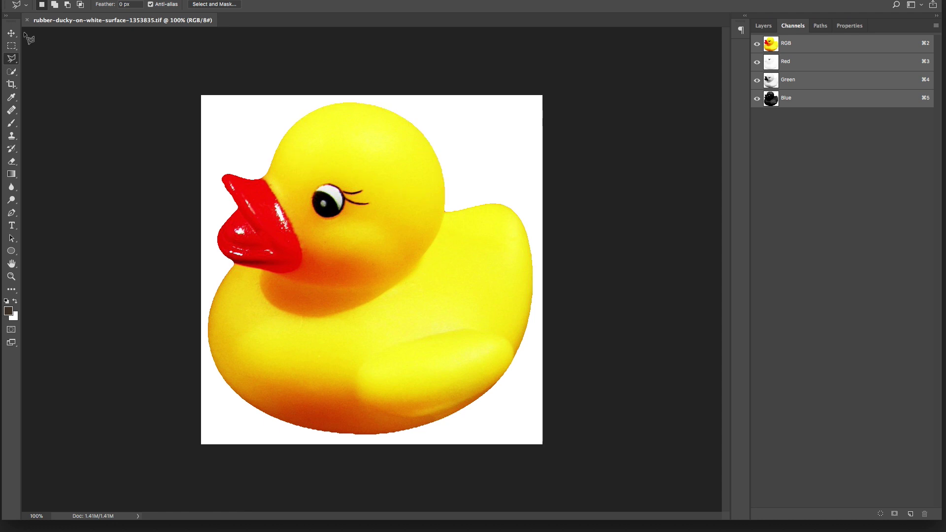
Trace a Magnetic Lasso selection of the duck's head top, clear it with Cmd+D, and choose Quick Selection.
left_click_drag(11, 58, 35, 78)
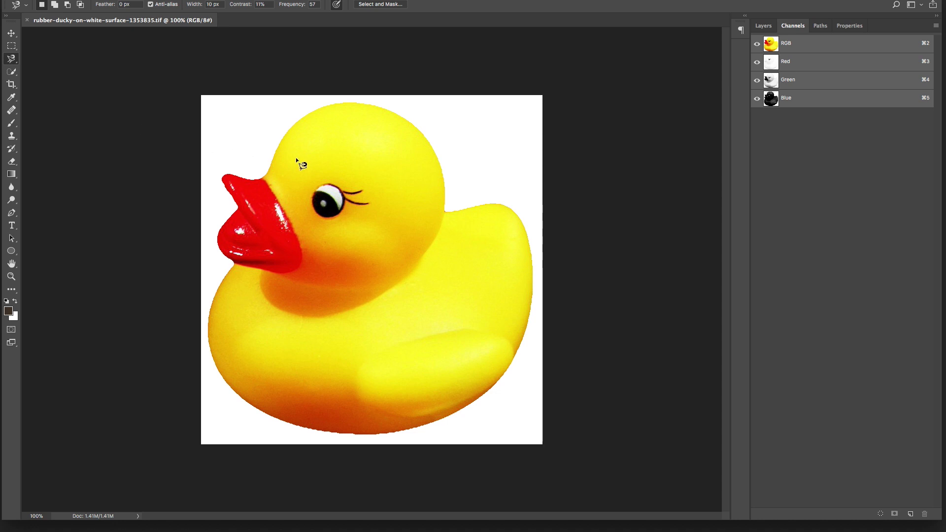
left_click(279, 146)
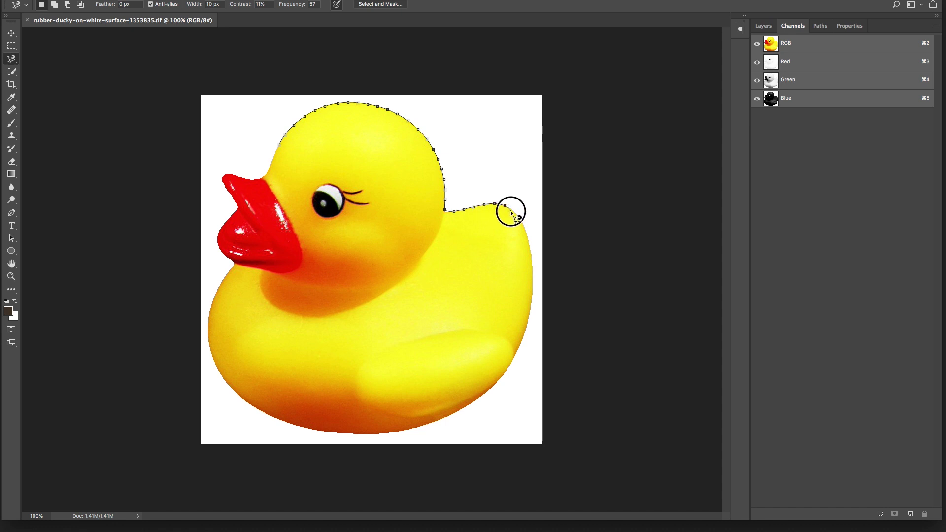
left_click(279, 150)
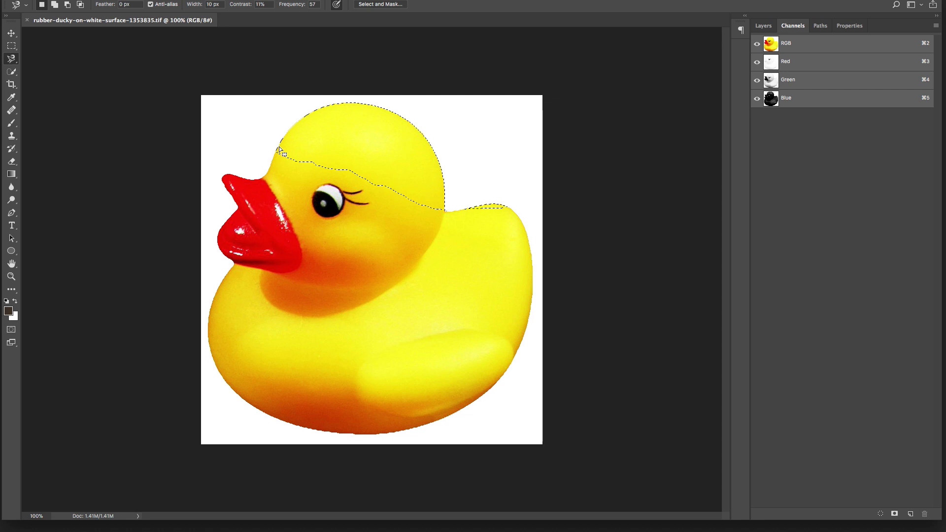
key("super+d")
left_click(12, 73)
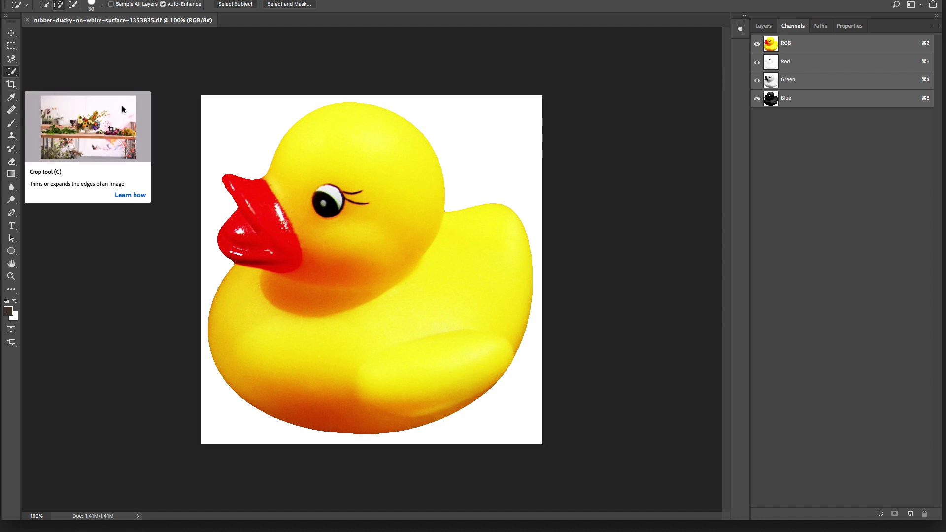
left_click(249, 134)
left_click(498, 123)
mouse_move(532, 393)
left_mouse_down()
mouse_move(296, 463)
mouse_move(219, 421)
left_mouse_up()
key("super+d")
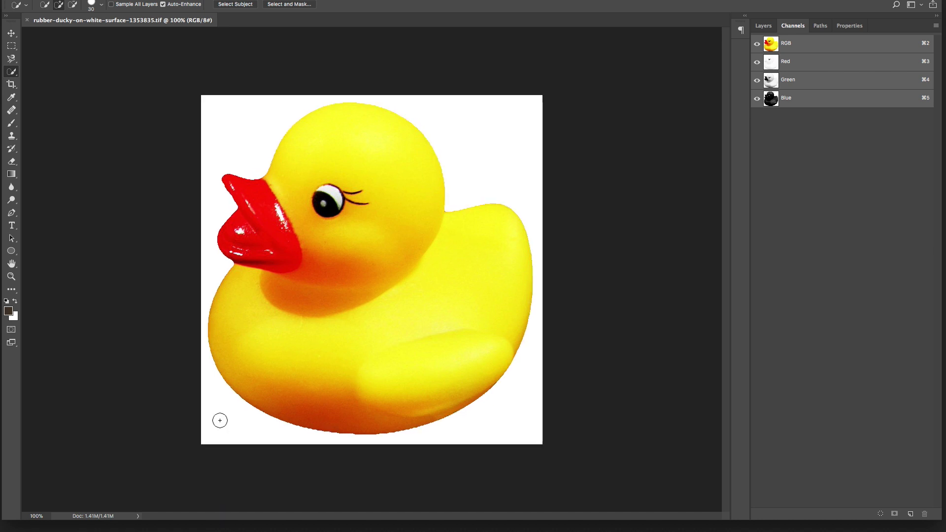
Select the white background around the duck with the Magic Wand at tolerance 32.
left_click(11, 71)
left_click(33, 81)
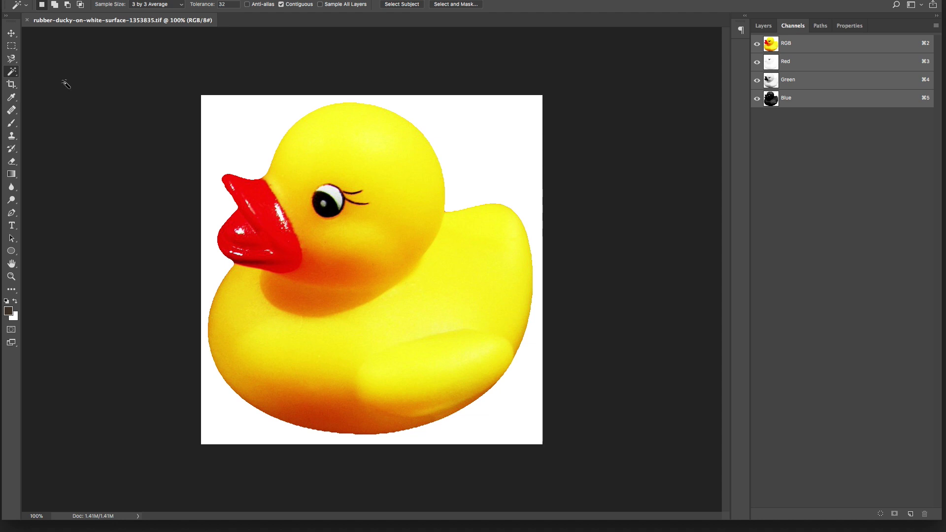
left_click(260, 133)
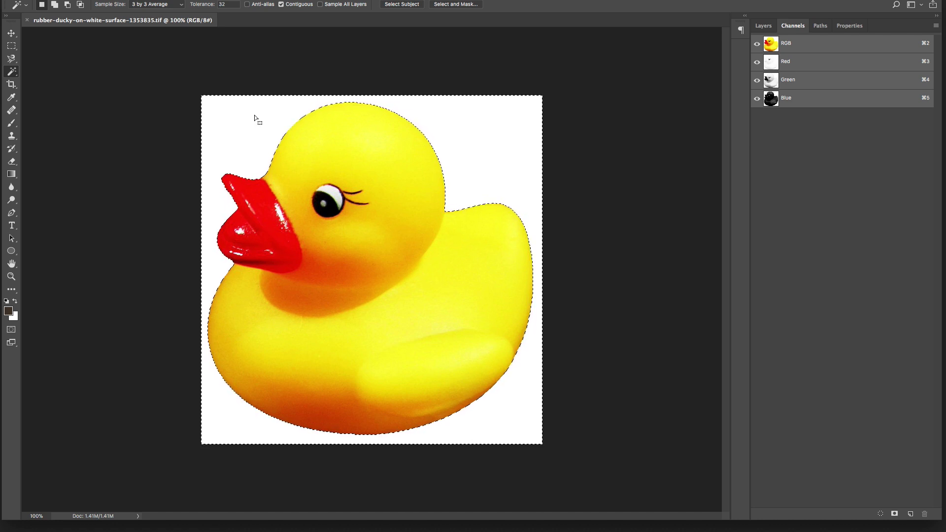
left_click(214, 0)
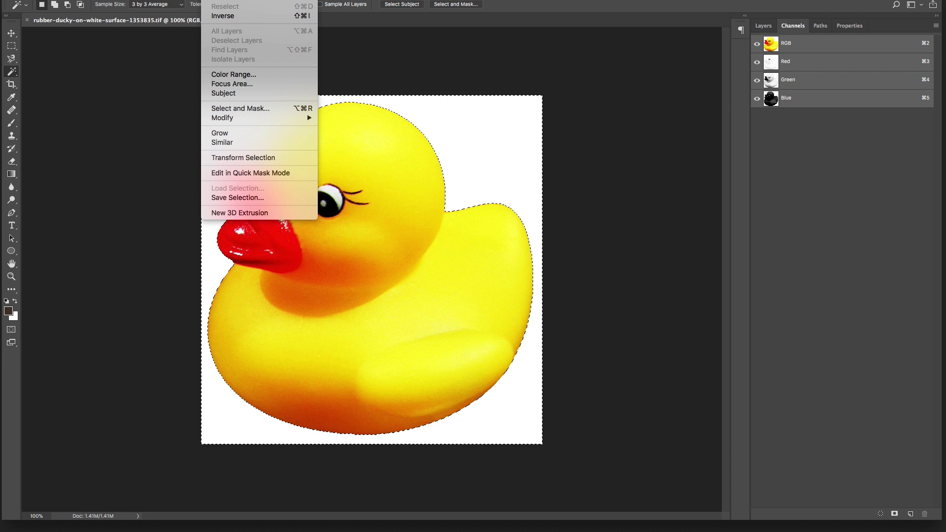
Invert the selection to cover only the duck and store it as the new Alpha 1 channel.
left_click(228, 17)
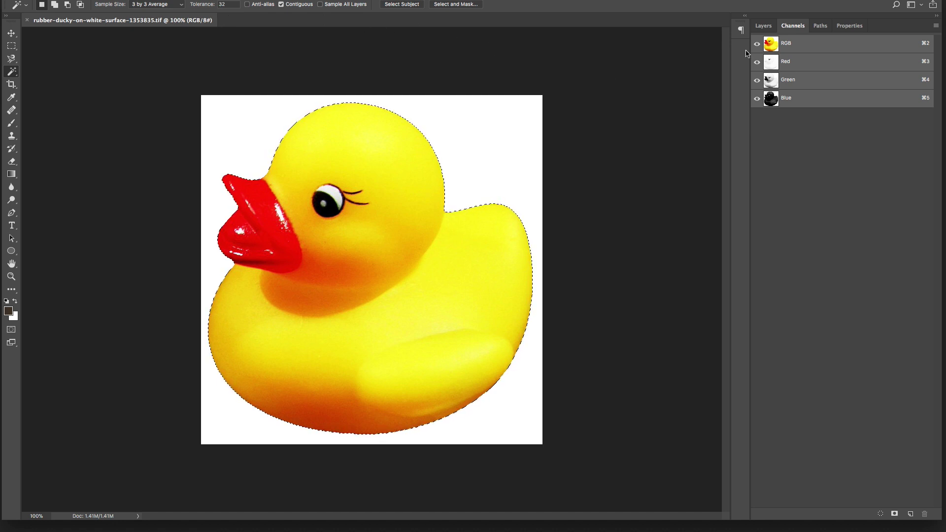
left_click(763, 29)
left_click(814, 29)
left_click(795, 28)
left_click(895, 515)
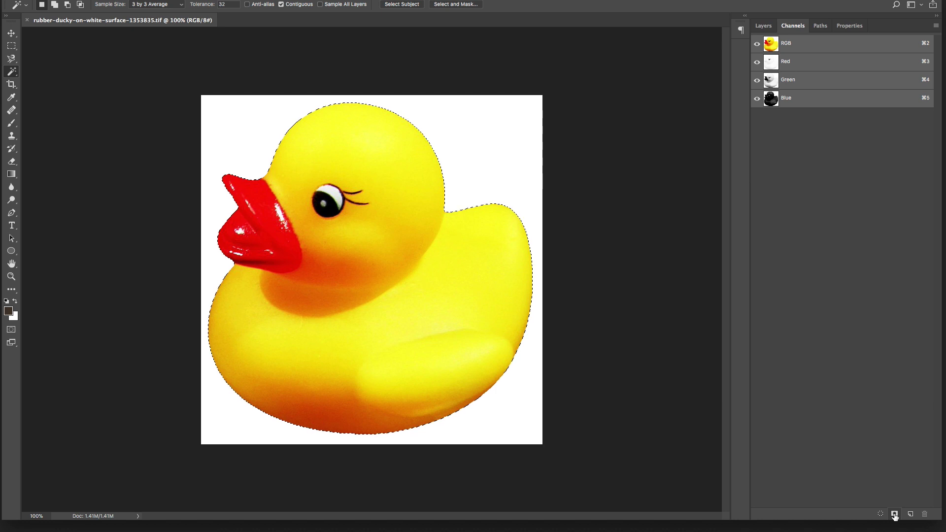
left_click(895, 514)
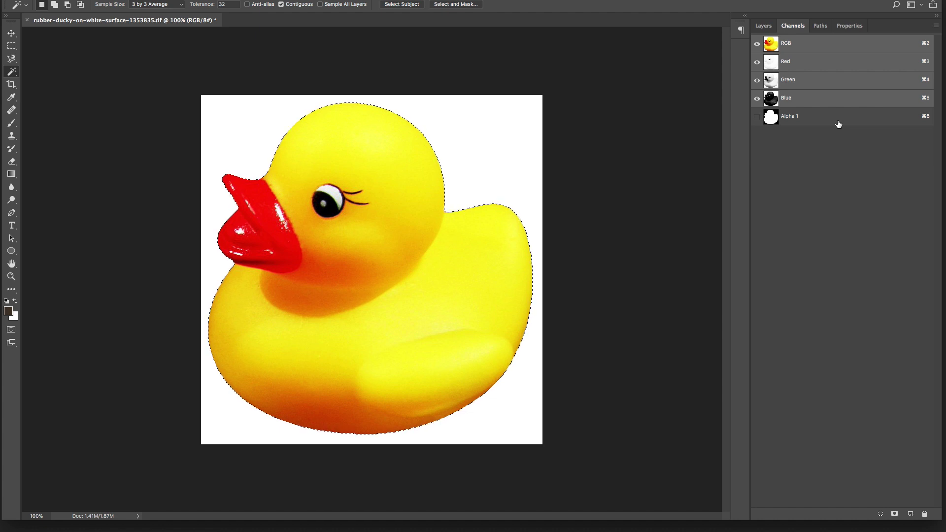
Show Alpha 1 and hide RGB so the duck appears as a white silhouette on black.
left_click(758, 118)
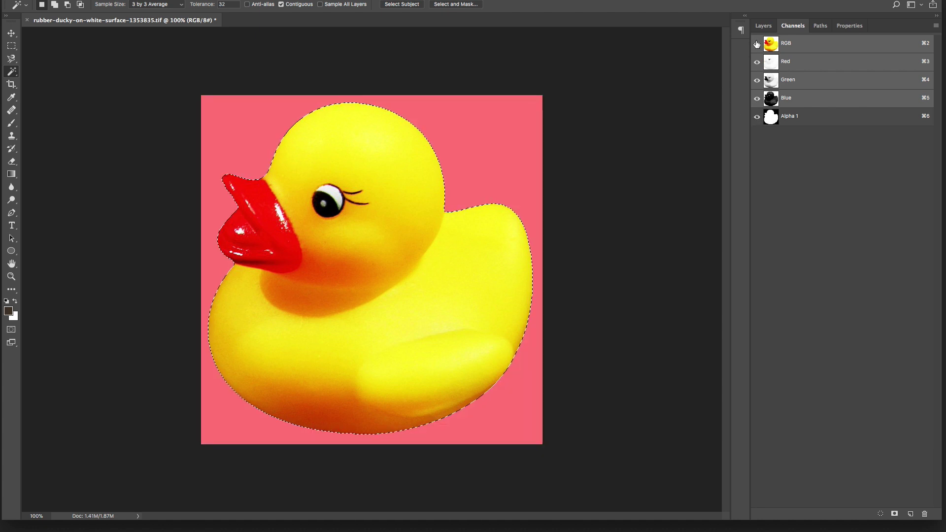
left_click(758, 45)
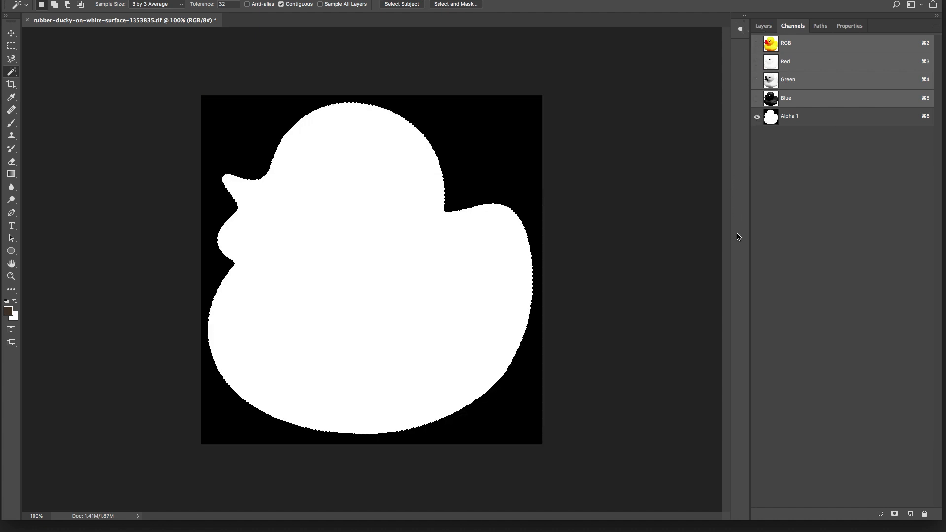